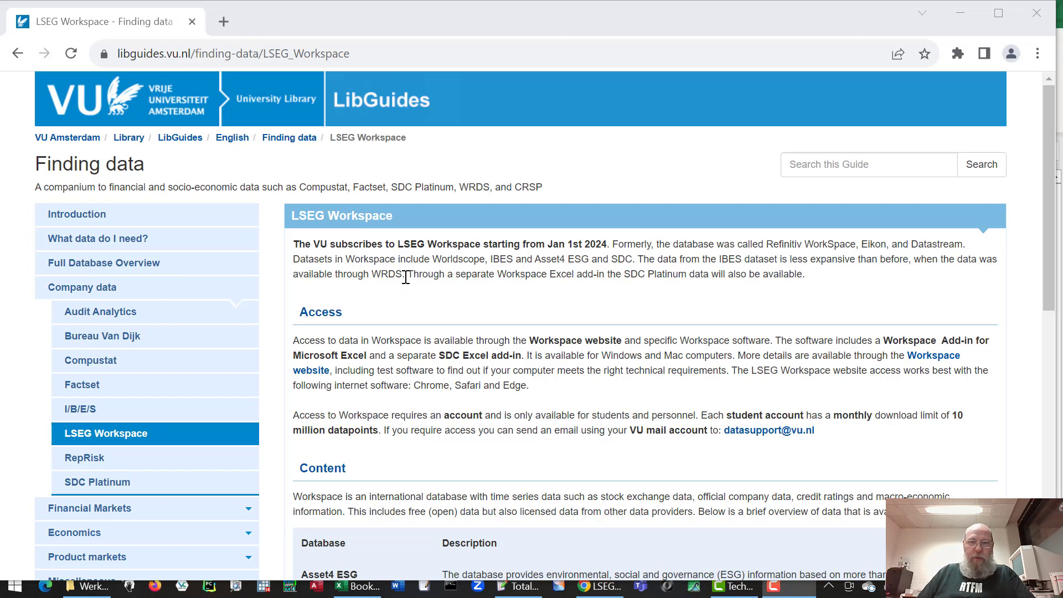
# Step: Open a new browser tab and go to the Workspace web site at workspace.refinitiv.com/web
pyautogui.click(249, 49)
pyautogui.click(223, 21)
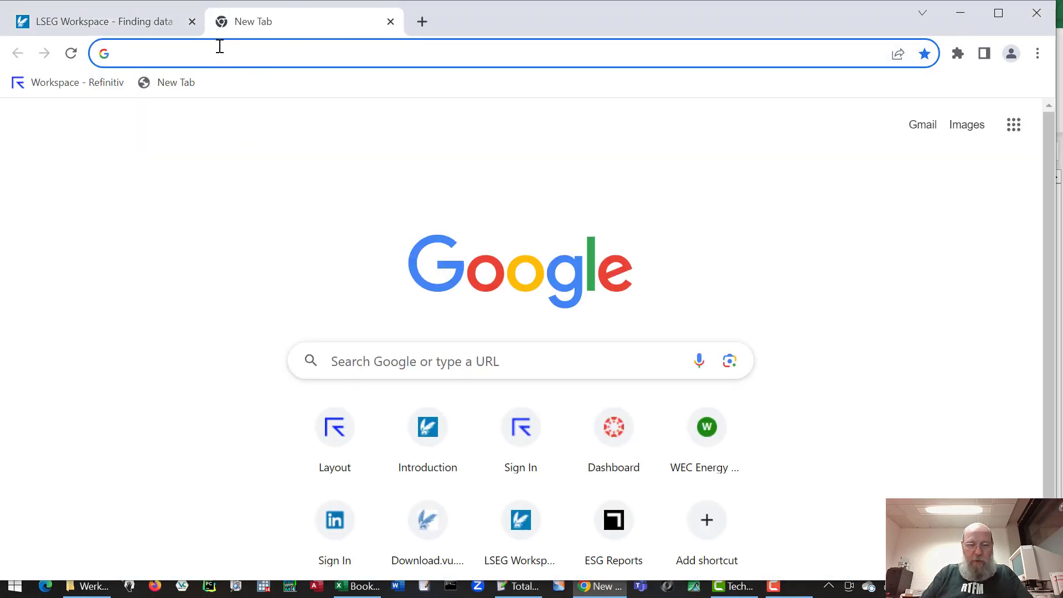
pyautogui.write('work')
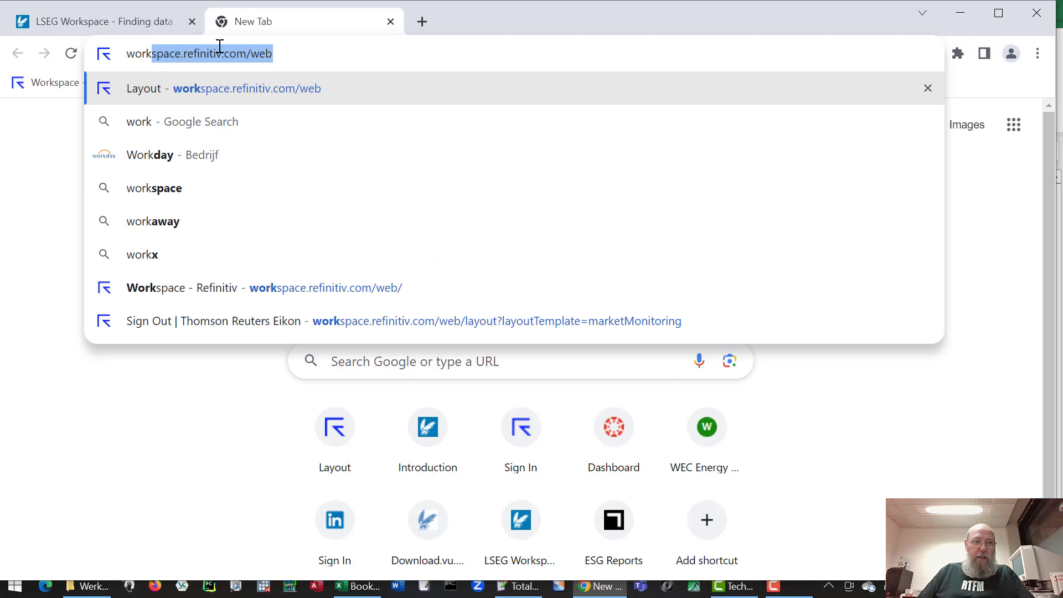
pyautogui.click(268, 93)
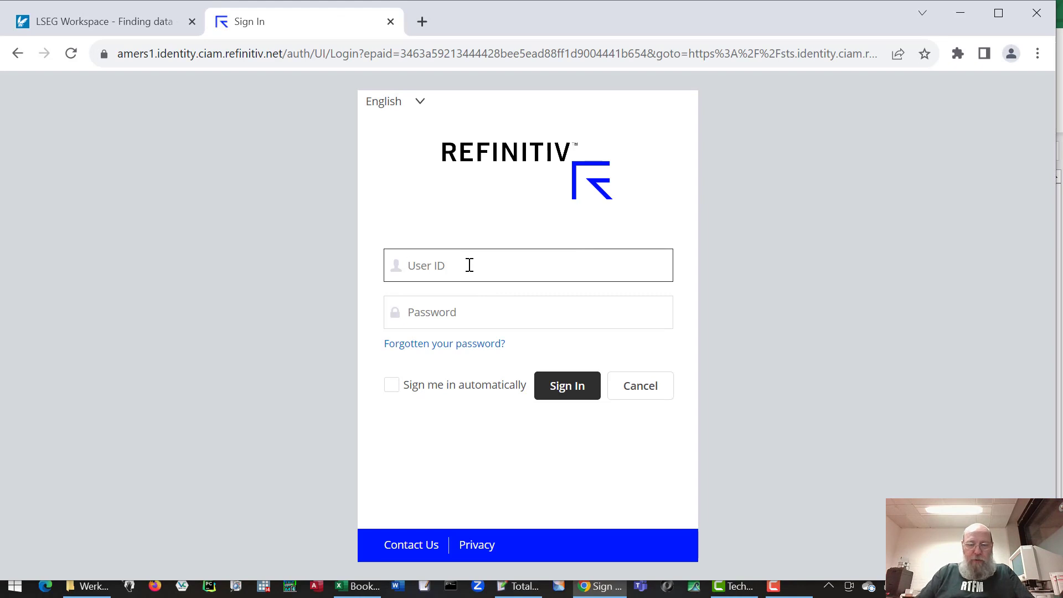
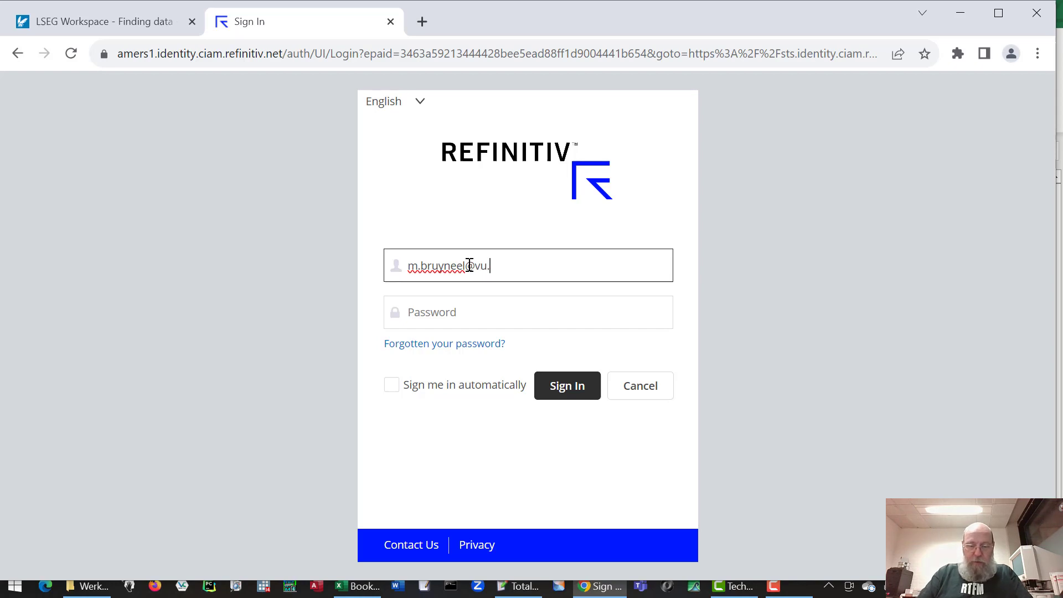
# Step: Sign in with the university account's user ID and password
pyautogui.click(494, 320)
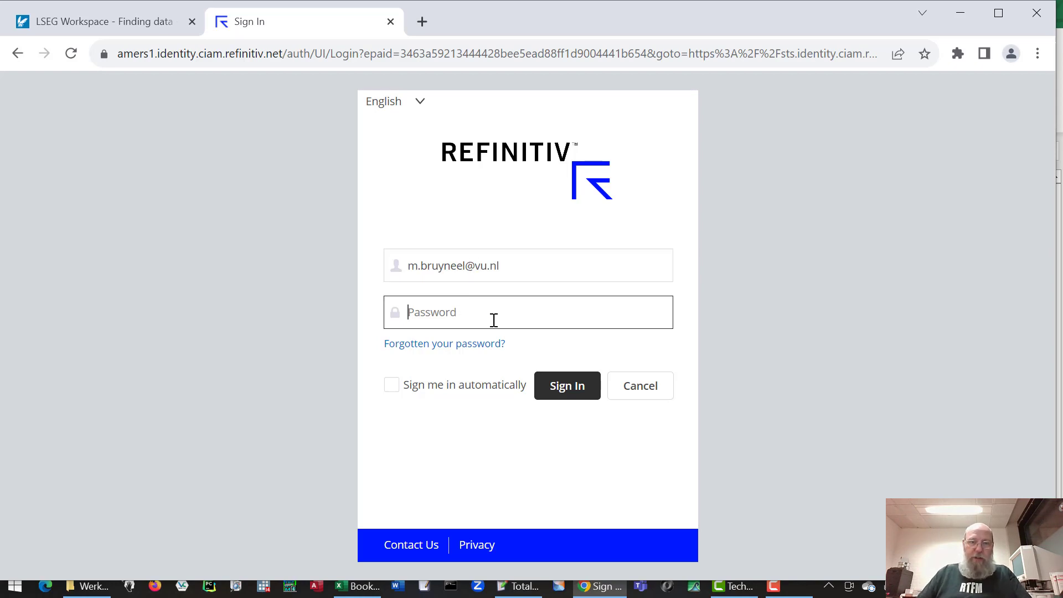
pyautogui.hotkey('ctrl', 'v')
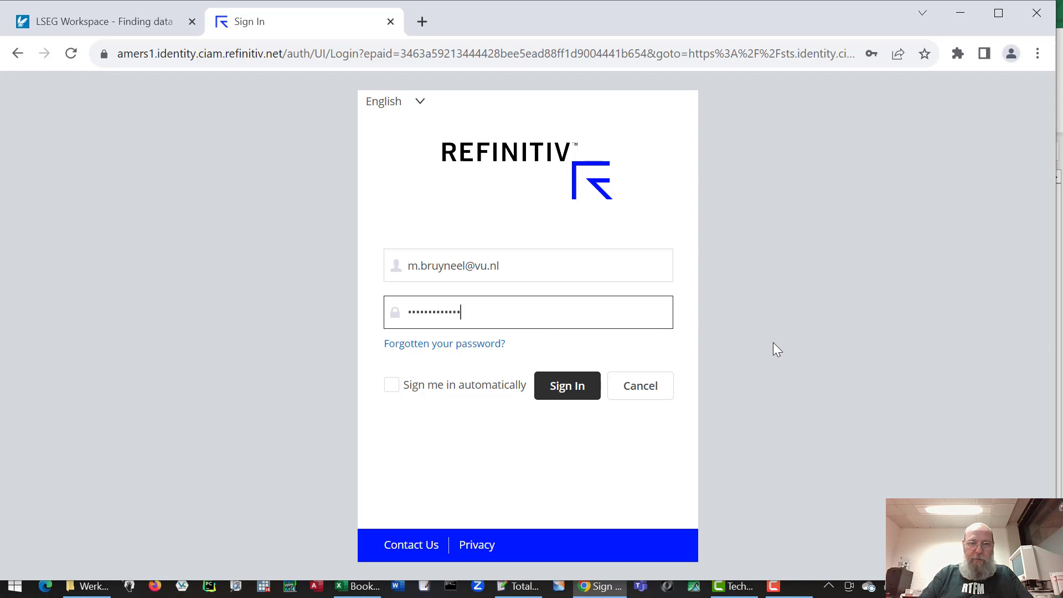
pyautogui.press('Return')
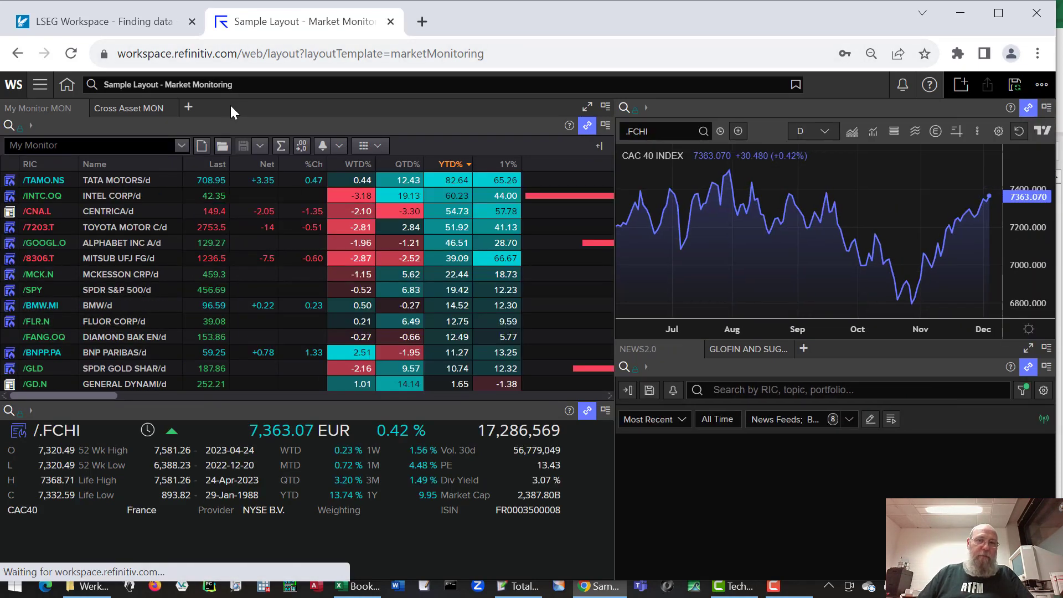
# Step: Open the Explore menu showing market categories like Equity Indices and Fixed Income
pyautogui.click(40, 88)
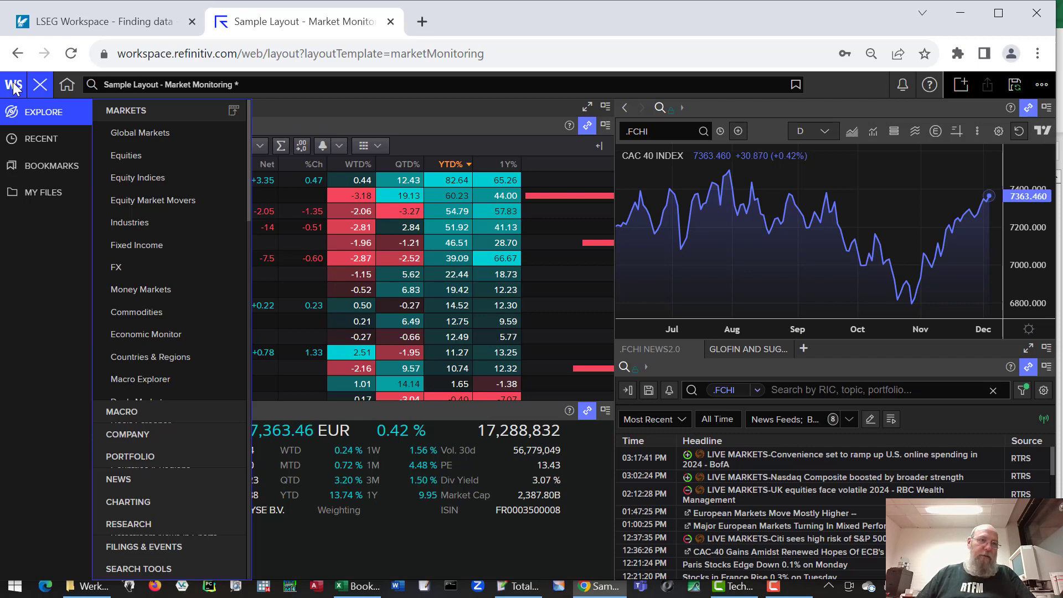
# Step: Open the App Library from the WS menu and filter it to Company apps (43)
pyautogui.click(14, 84)
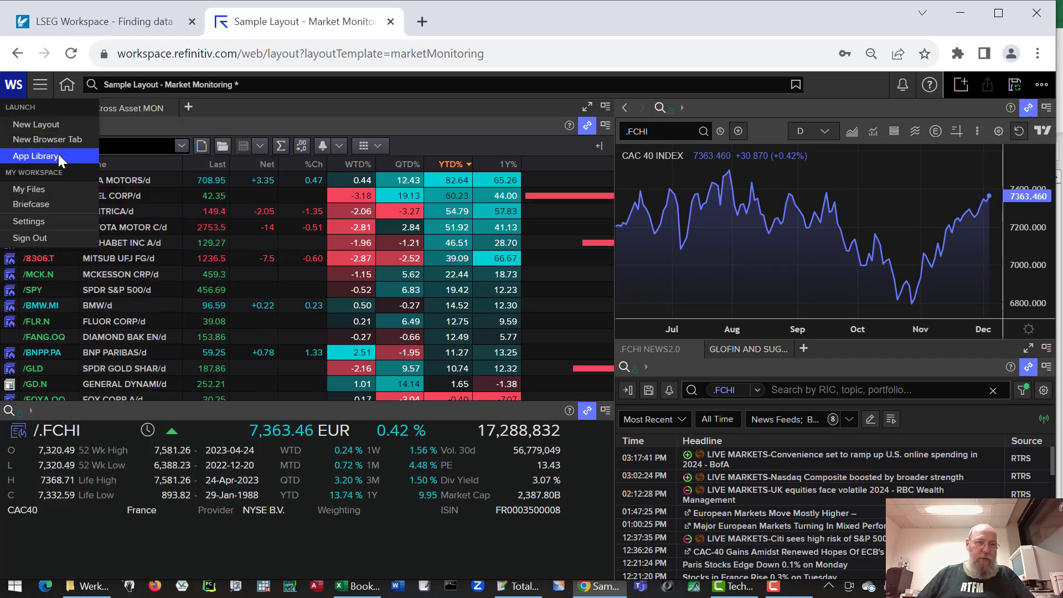
pyautogui.click(58, 155)
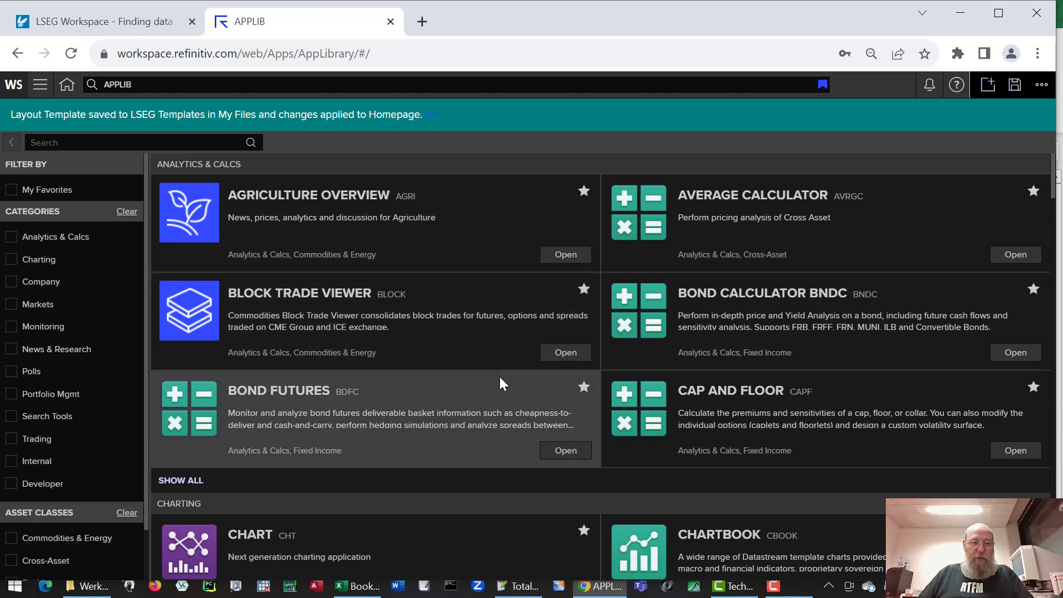
pyautogui.scroll(-1, 145, 534)
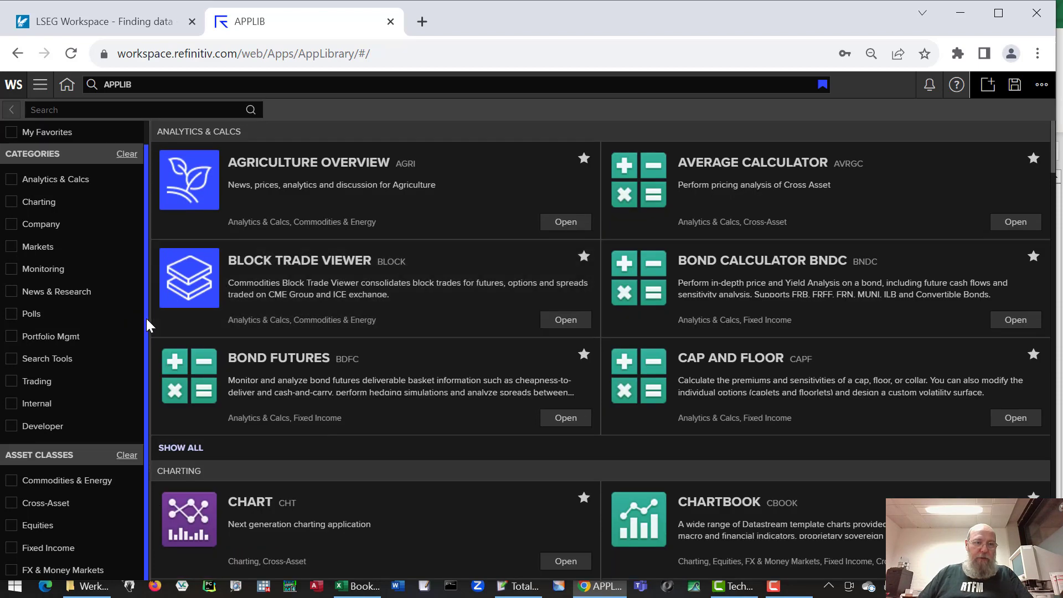
pyautogui.scroll(1, 146, 326)
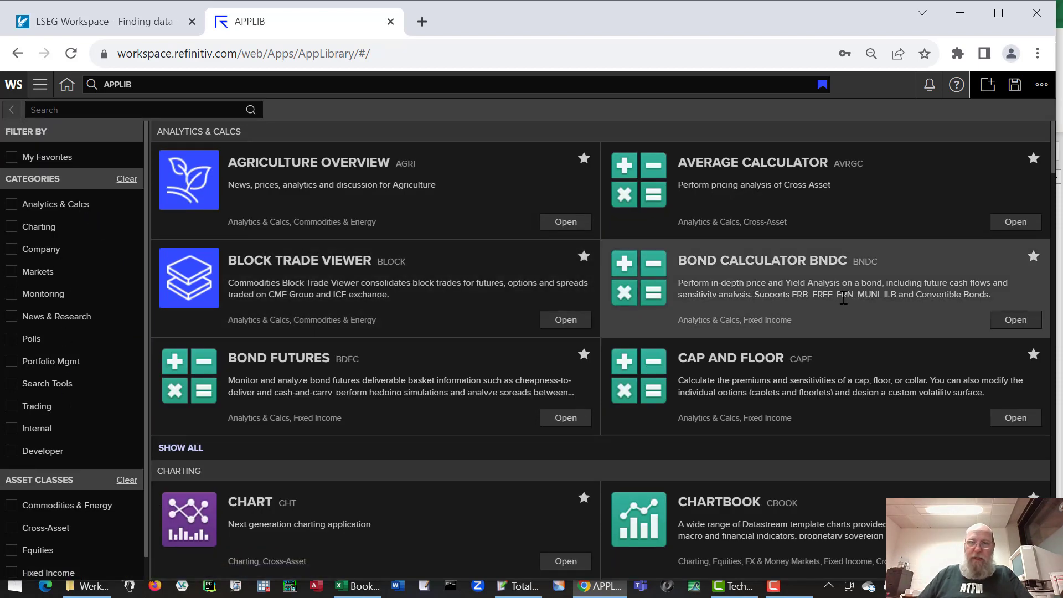
pyautogui.click(50, 250)
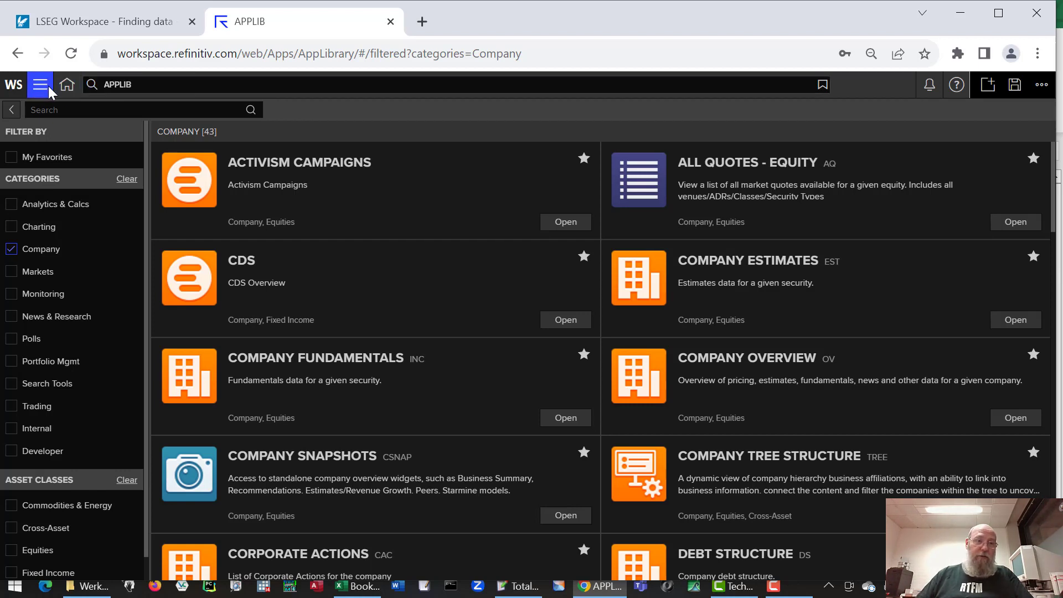
# Step: Return to Home and launch the Screener app by searching 'sc'
pyautogui.click(65, 88)
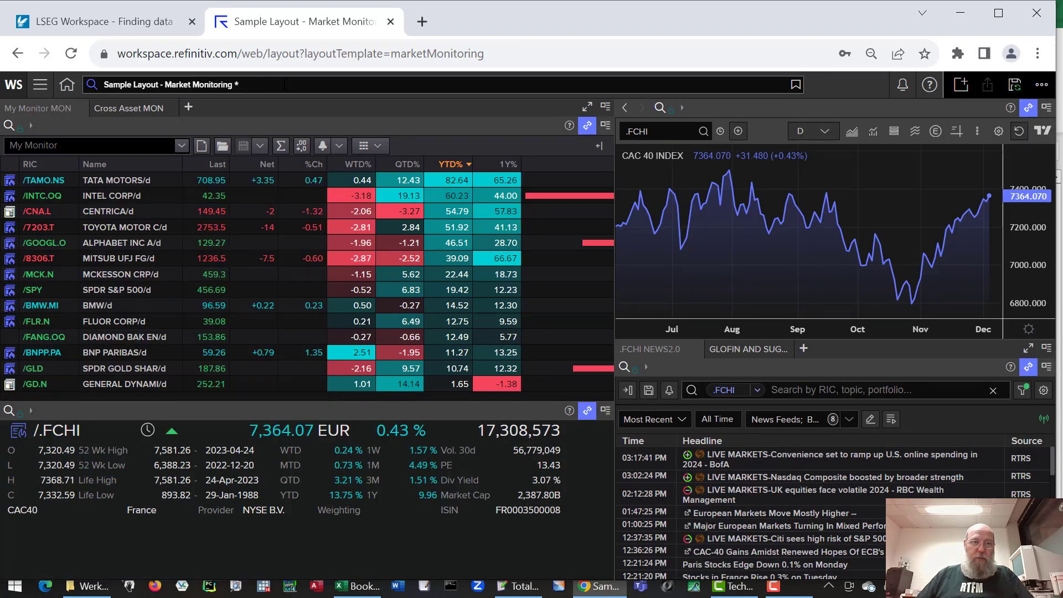
pyautogui.click(291, 83)
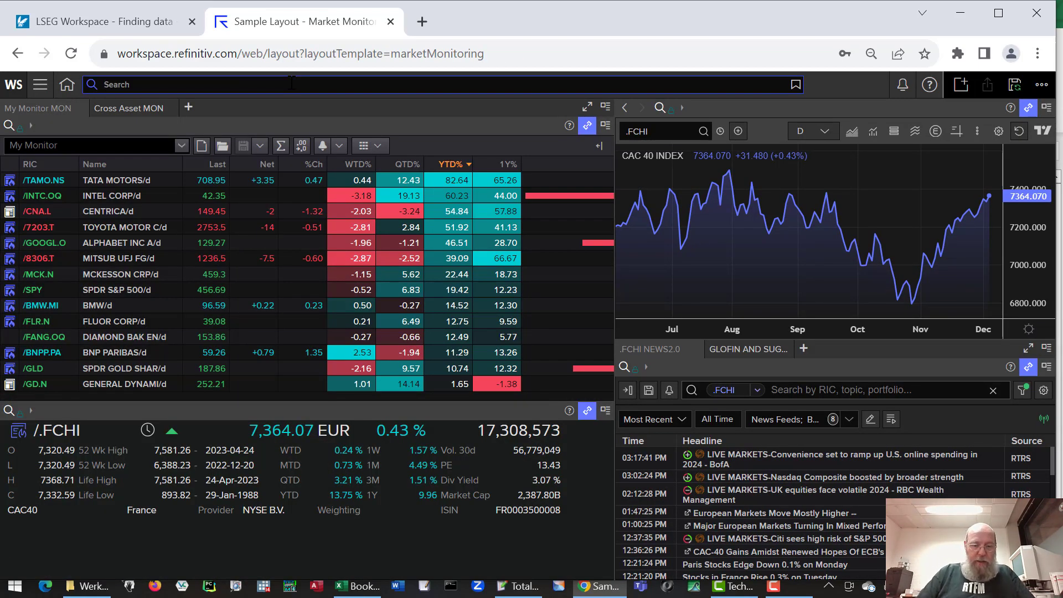
pyautogui.write('screener')
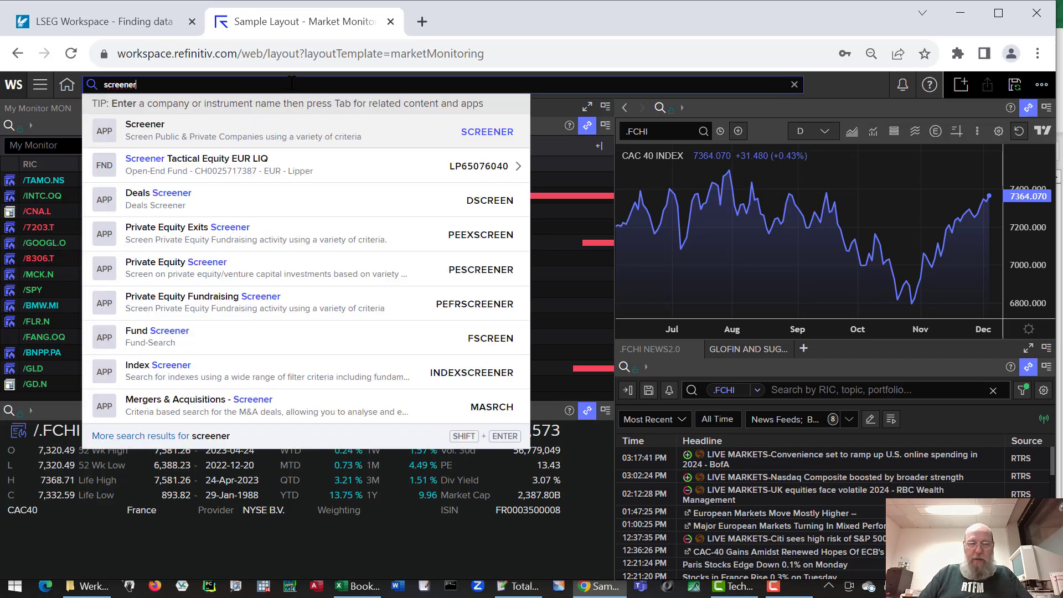
pyautogui.press('Return')
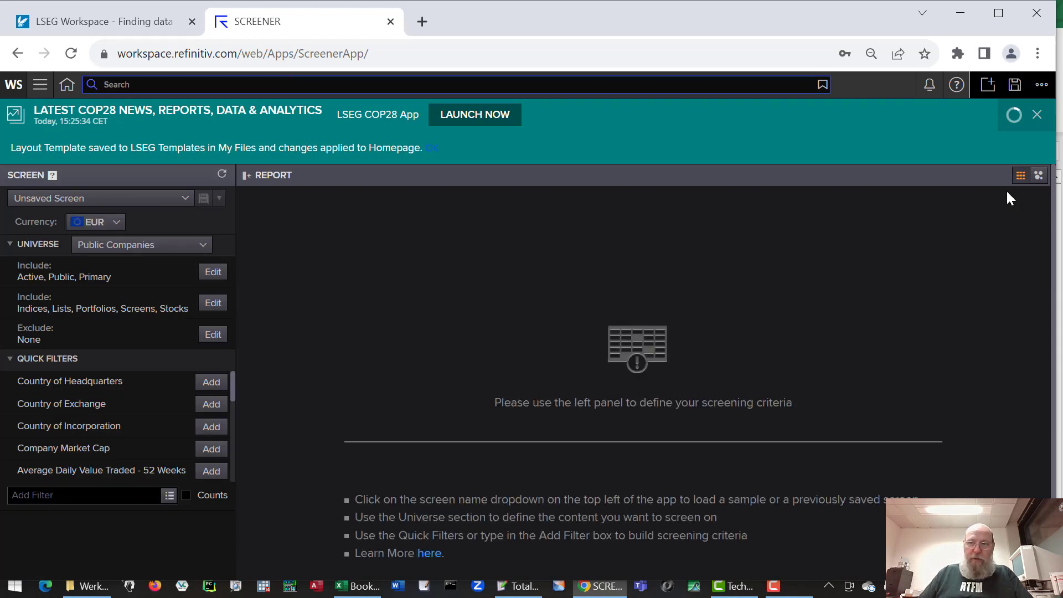
# Step: Dismiss the COP28 banner and keep EUR currency with the Public Companies universe
pyautogui.click(1037, 116)
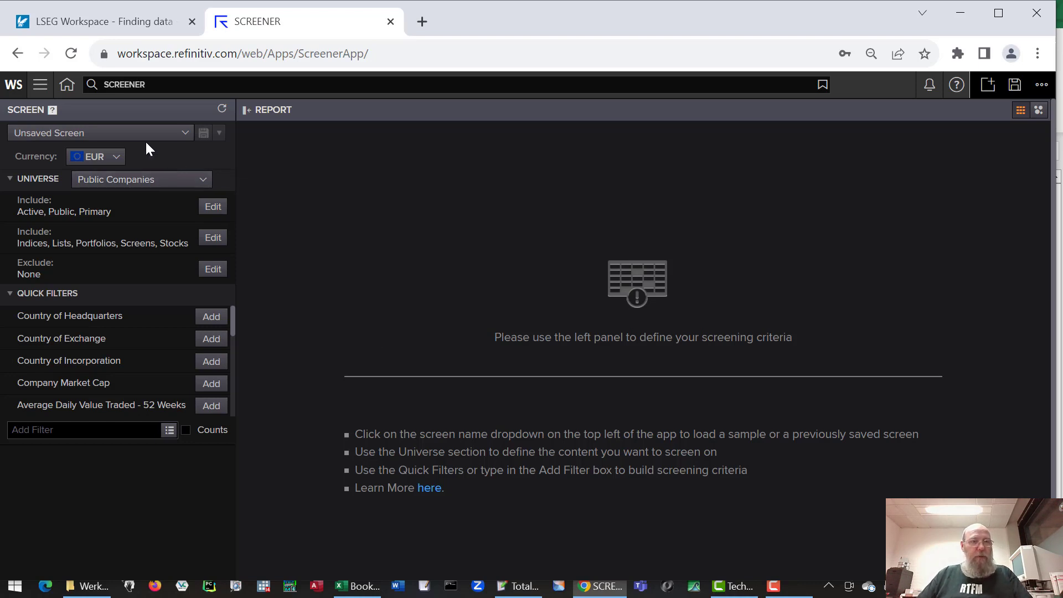
pyautogui.click(116, 158)
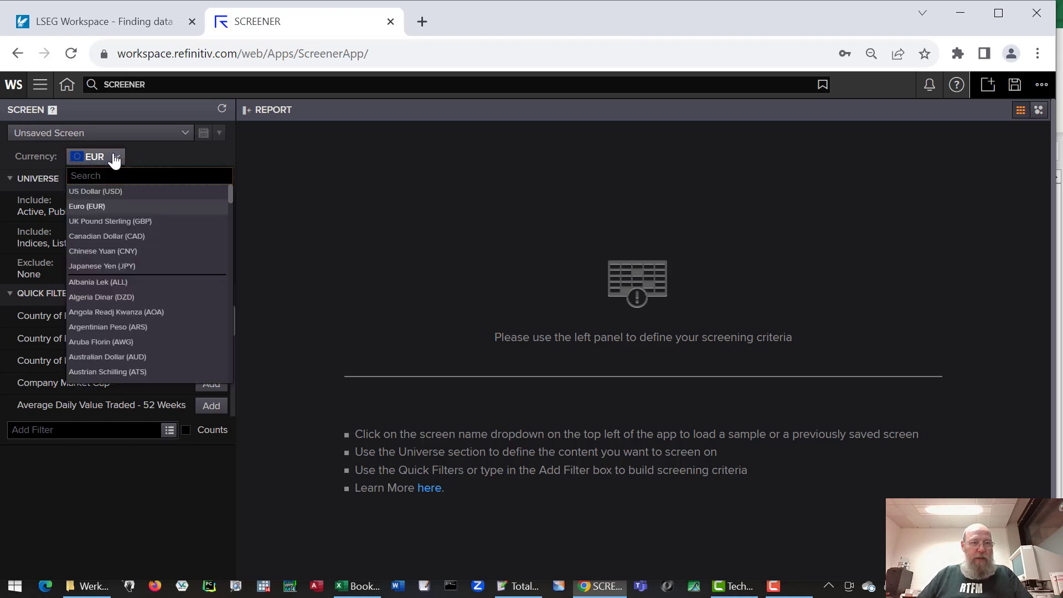
pyautogui.click(113, 157)
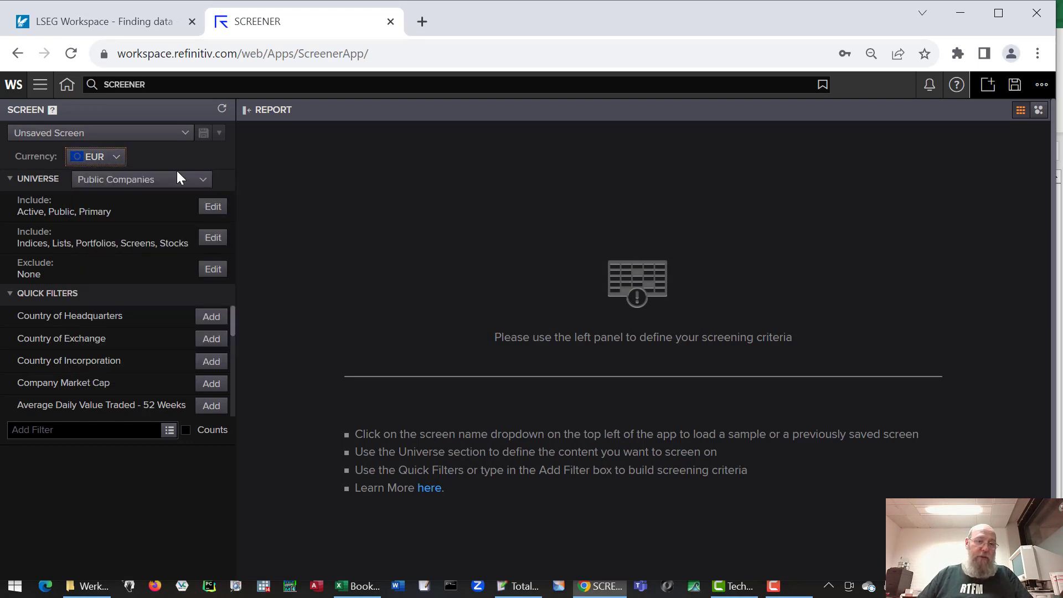
pyautogui.click(188, 179)
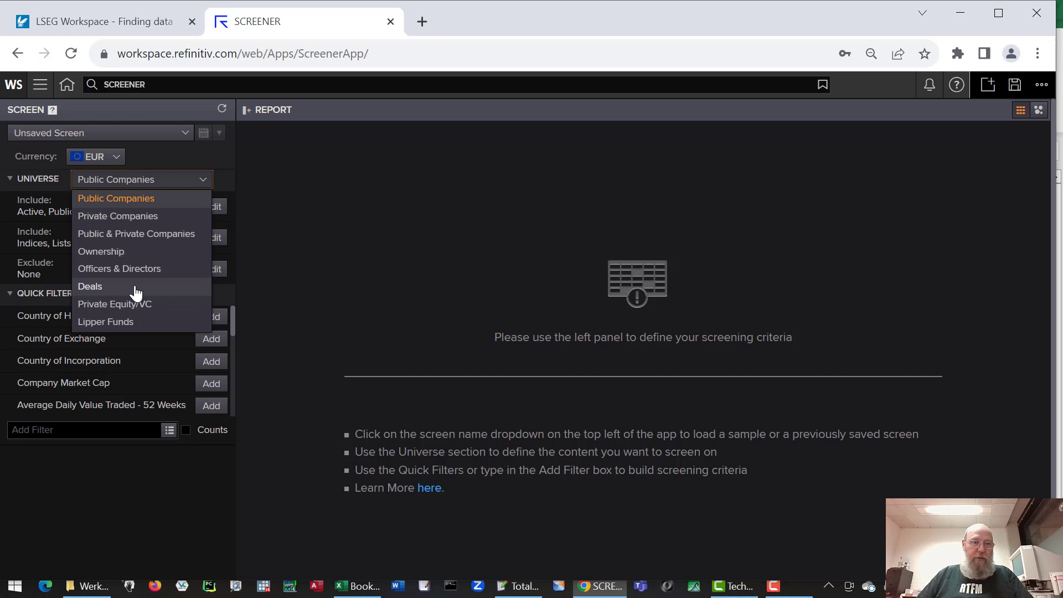
pyautogui.click(148, 200)
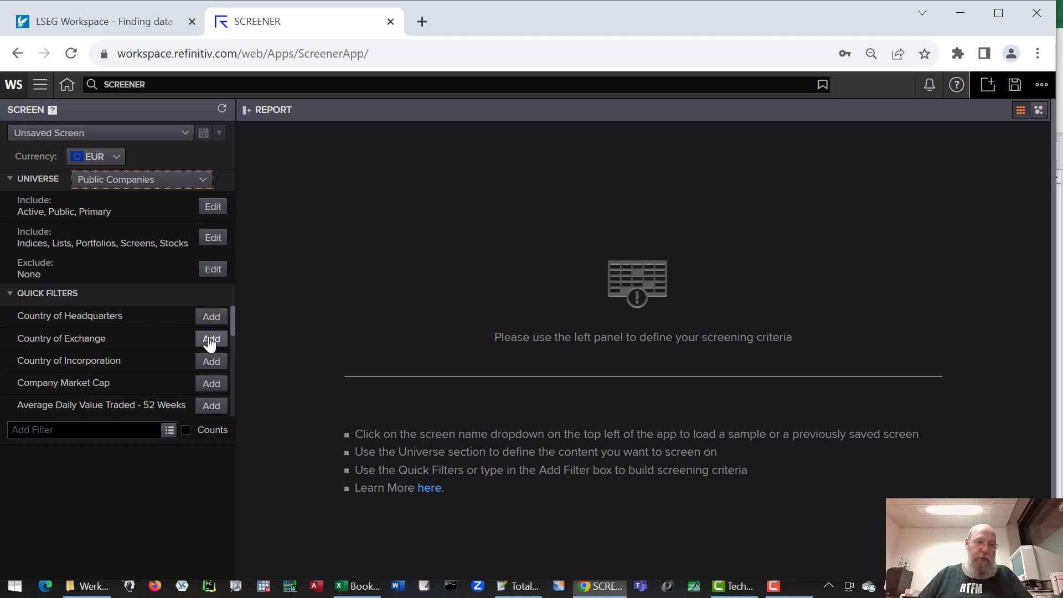
# Step: Add a Country of Headquarters filter for France and Germany, yielding 1706 companies
pyautogui.click(212, 320)
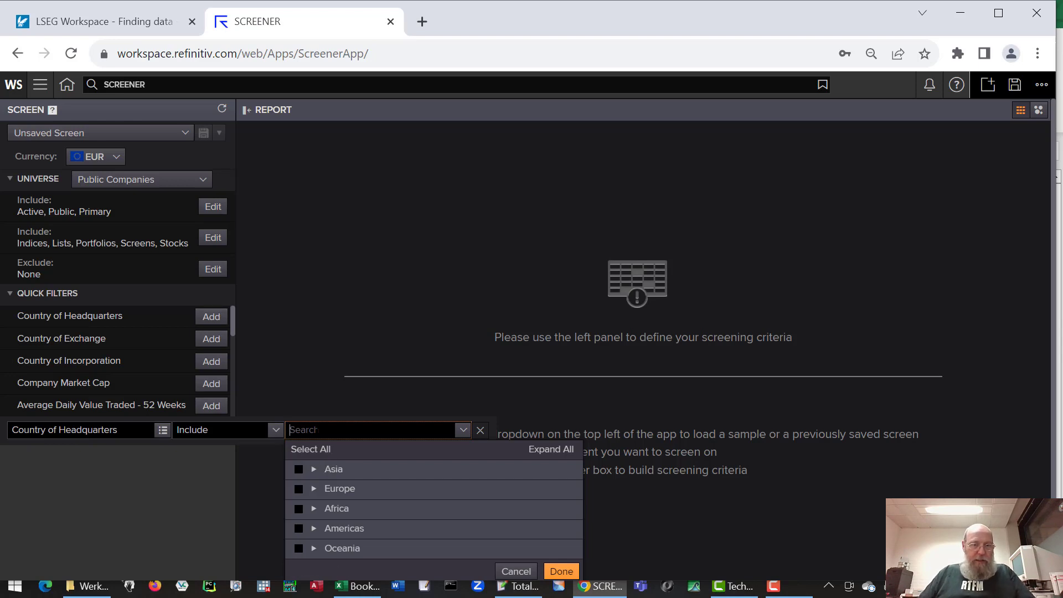
pyautogui.write('france')
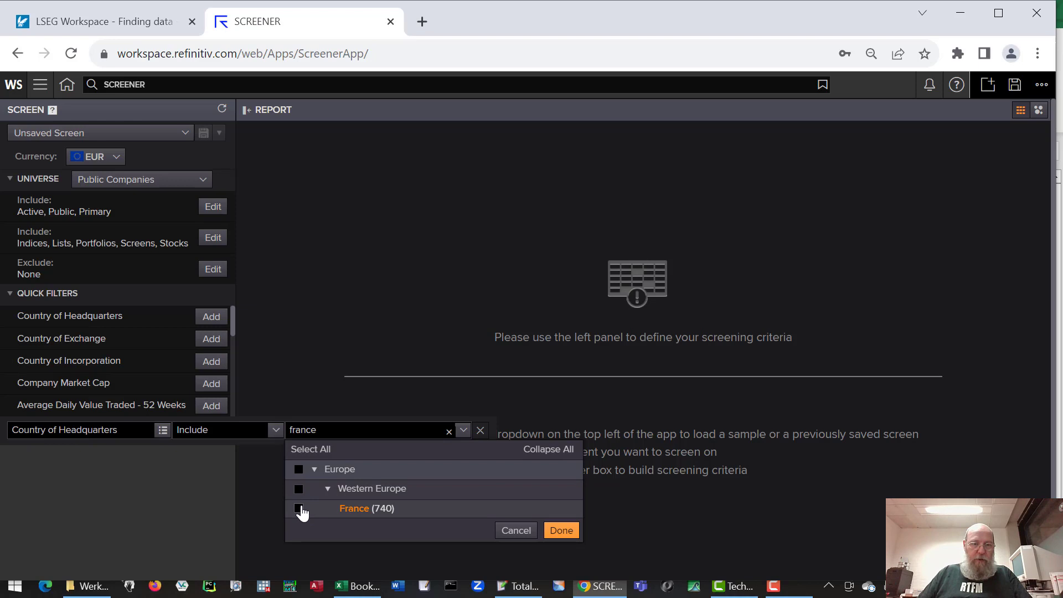
pyautogui.click(298, 508)
pyautogui.click(282, 422)
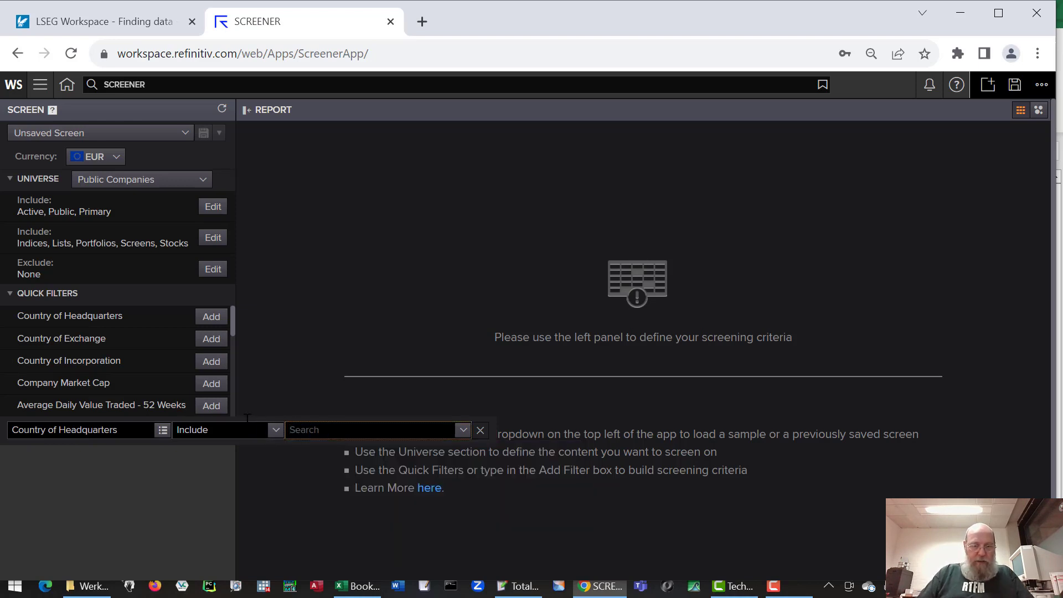
pyautogui.write('fra')
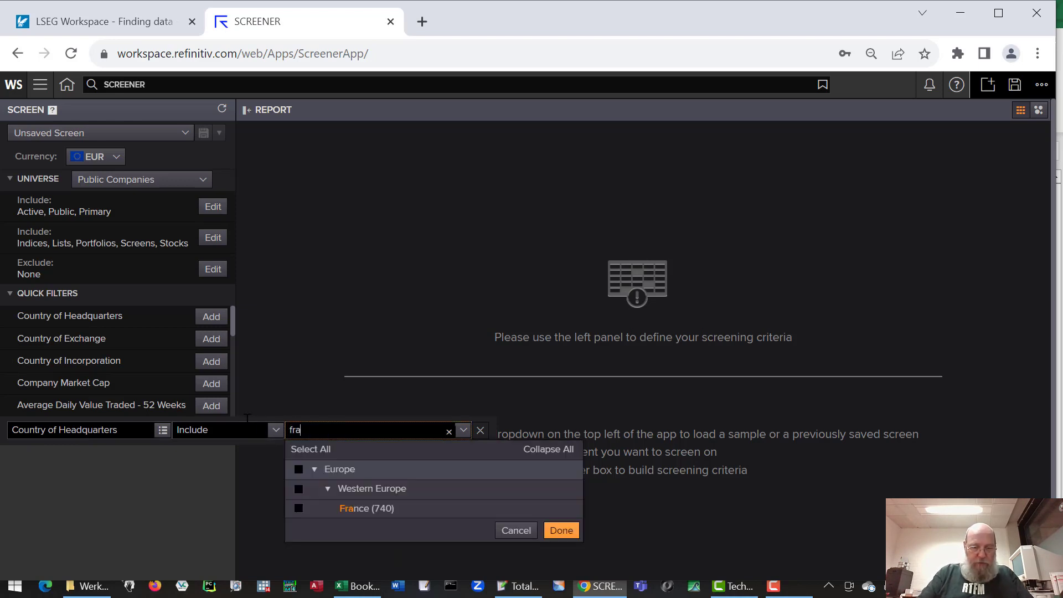
pyautogui.write('nce')
pyautogui.click(299, 508)
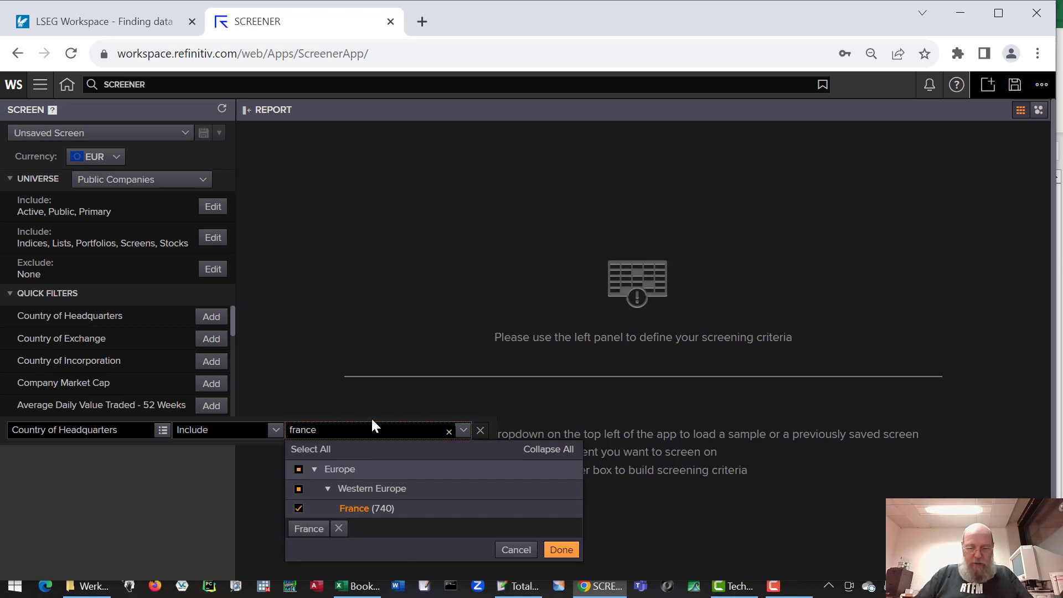
pyautogui.hotkey('ctrl', 'a')
pyautogui.write('germany')
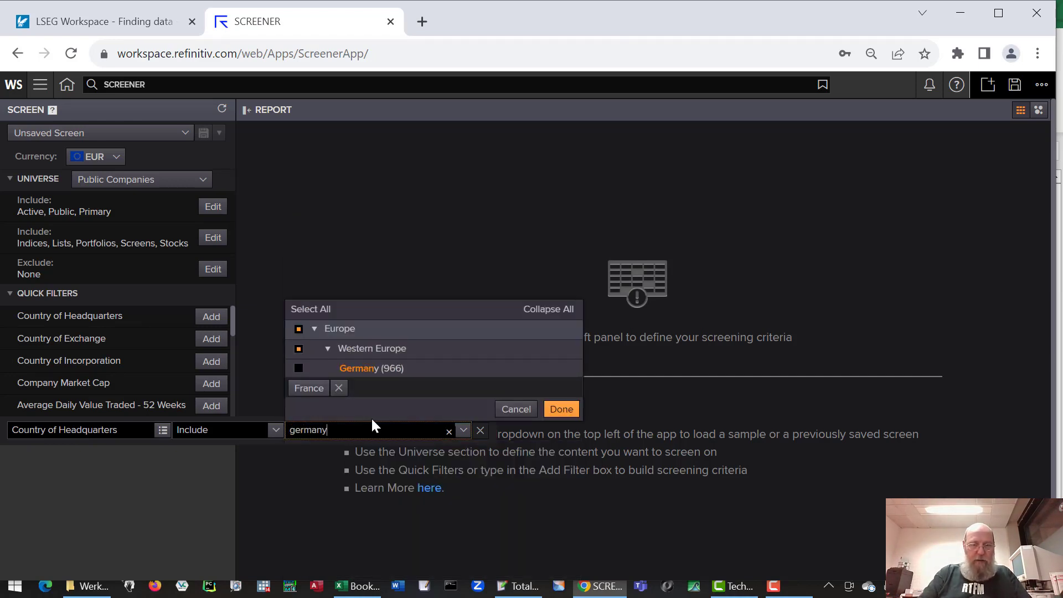
pyautogui.click(298, 368)
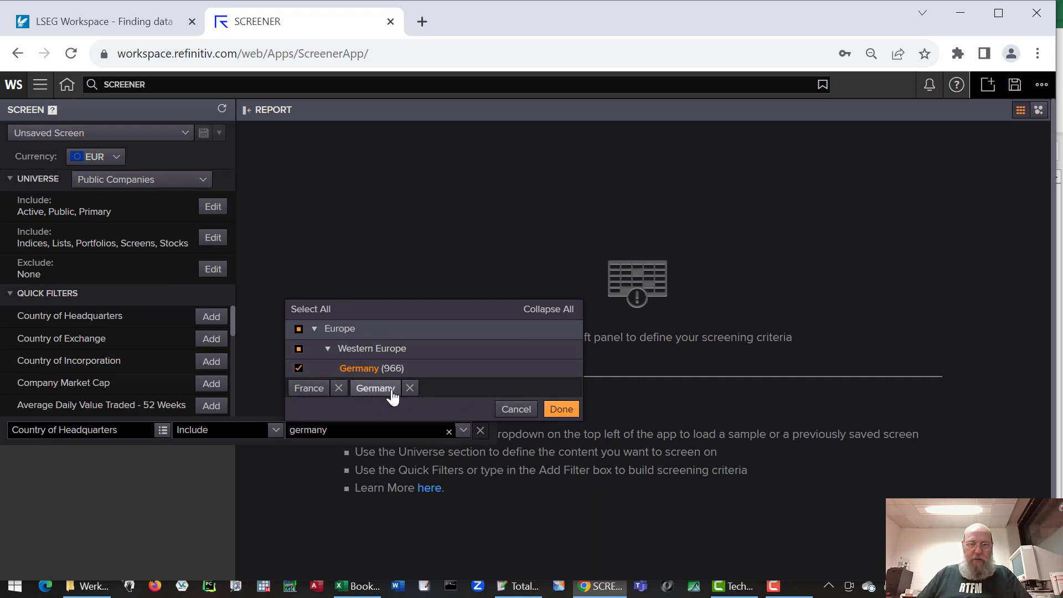
pyautogui.click(550, 414)
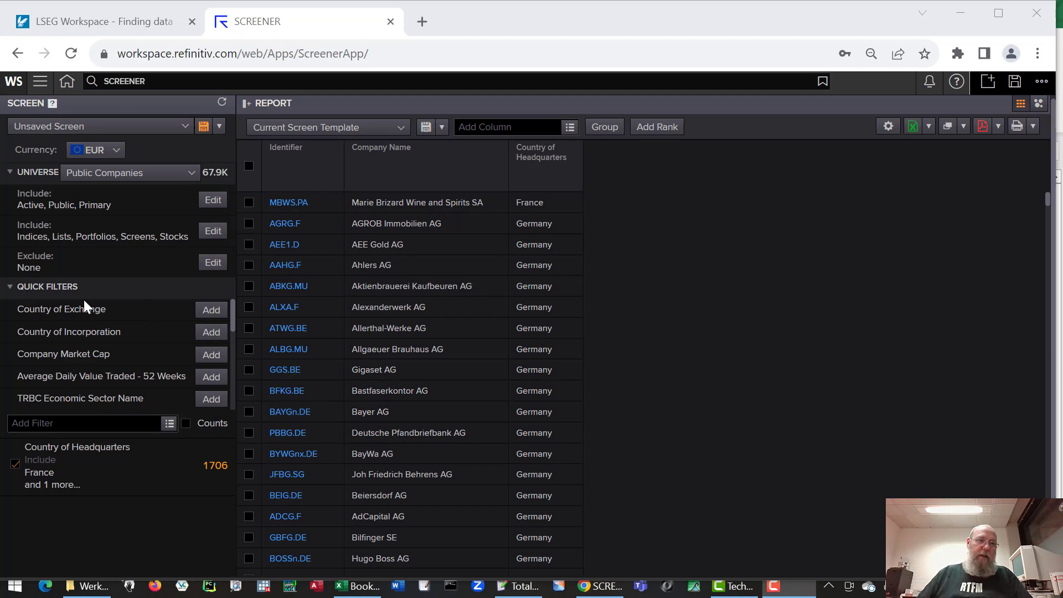
pyautogui.click(73, 424)
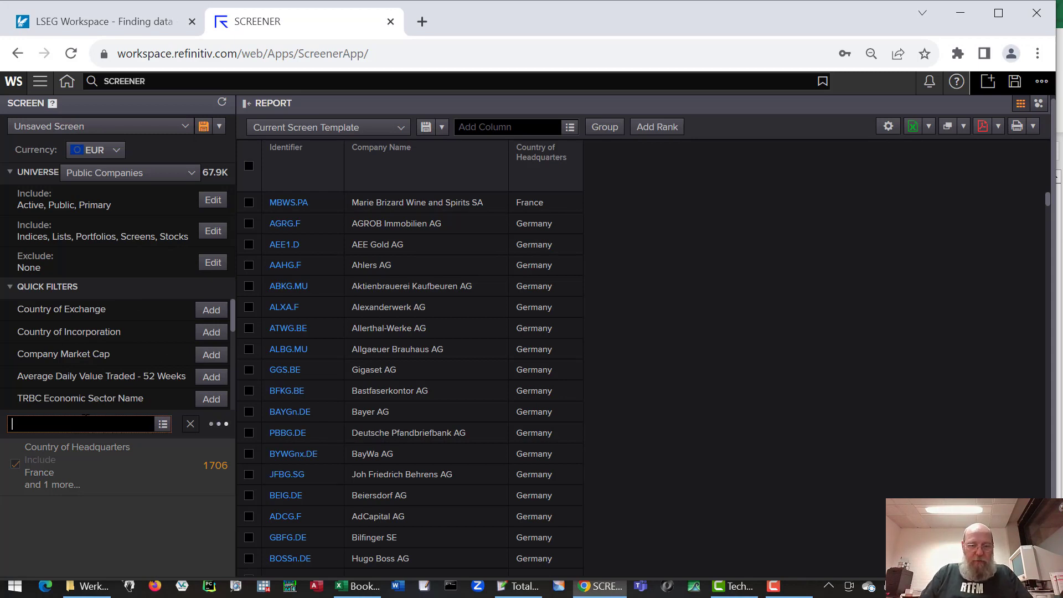
pyautogui.write('industry')
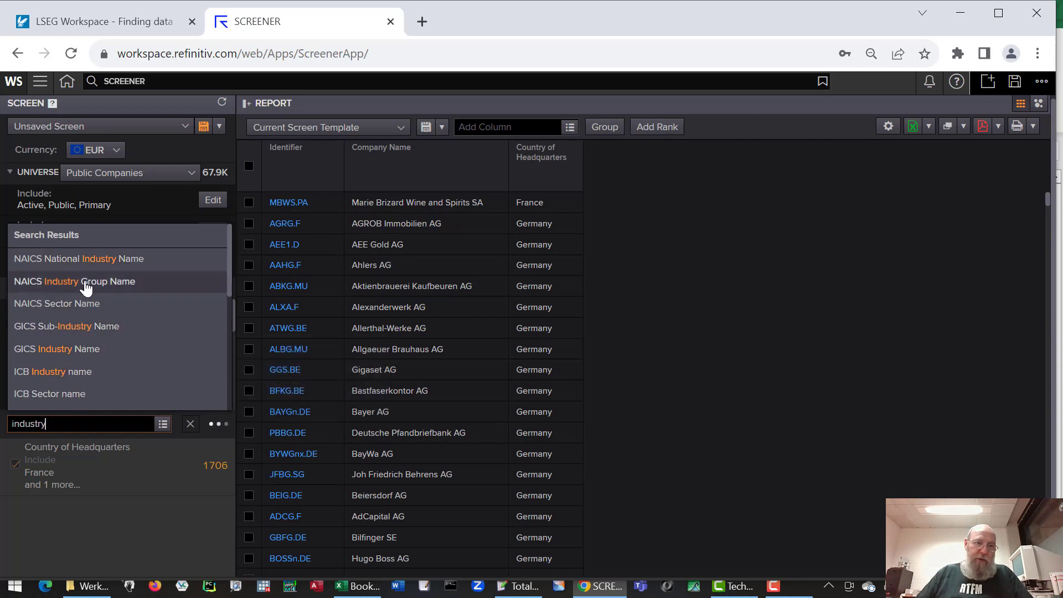
pyautogui.moveTo(81, 334)
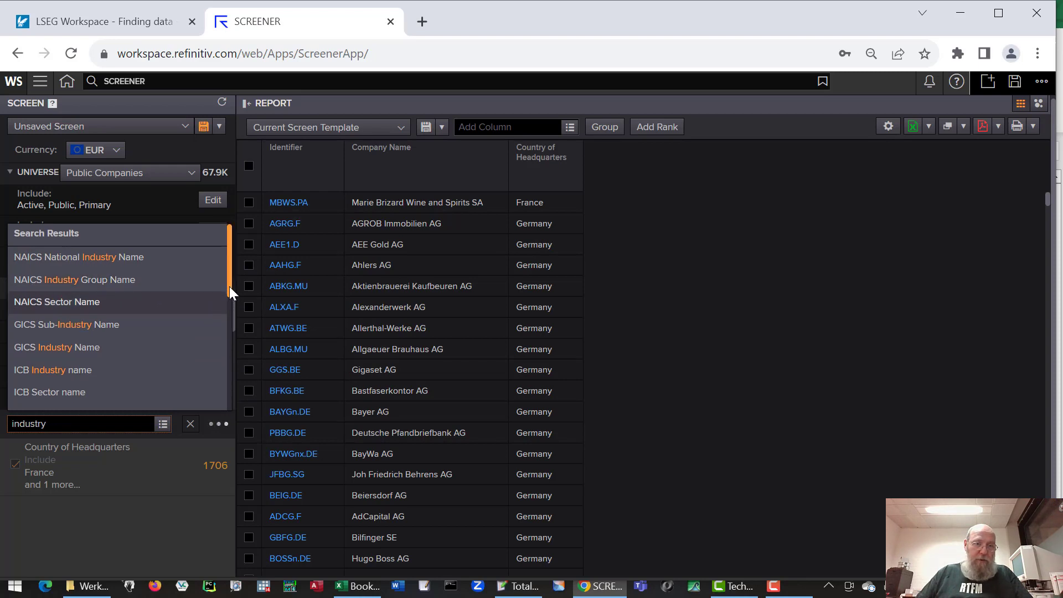
pyautogui.moveTo(229, 287); pyautogui.dragTo(216, 302)
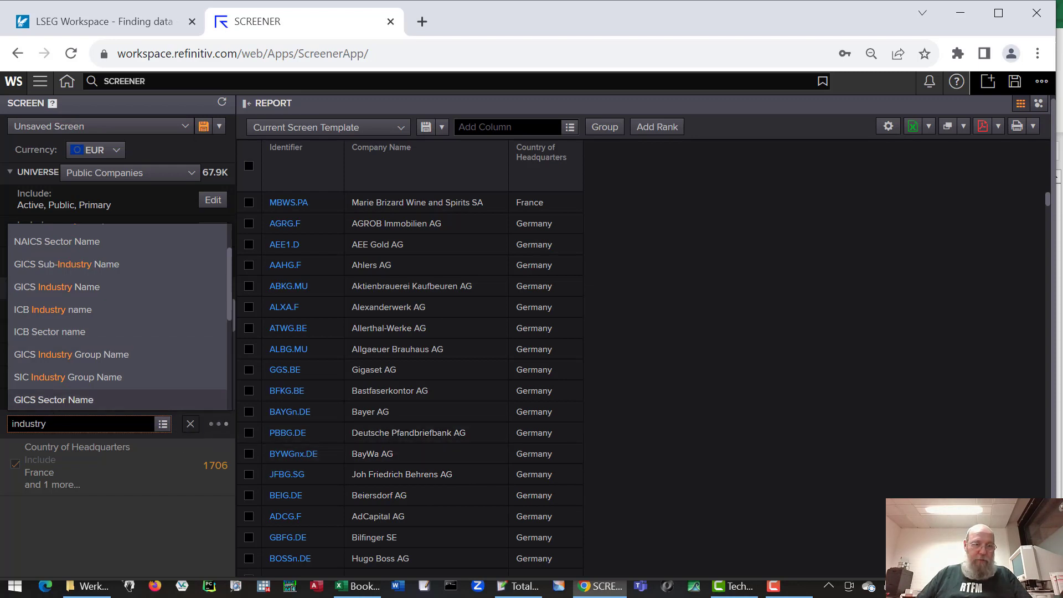
pyautogui.moveTo(46, 423); pyautogui.dragTo(3, 429)
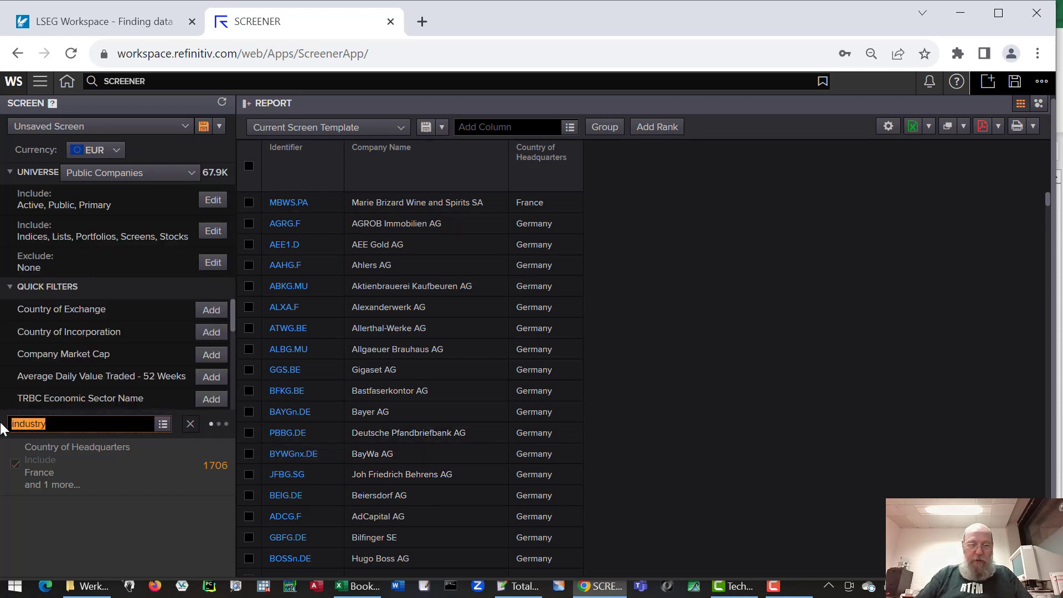
pyautogui.press('BackSpace')
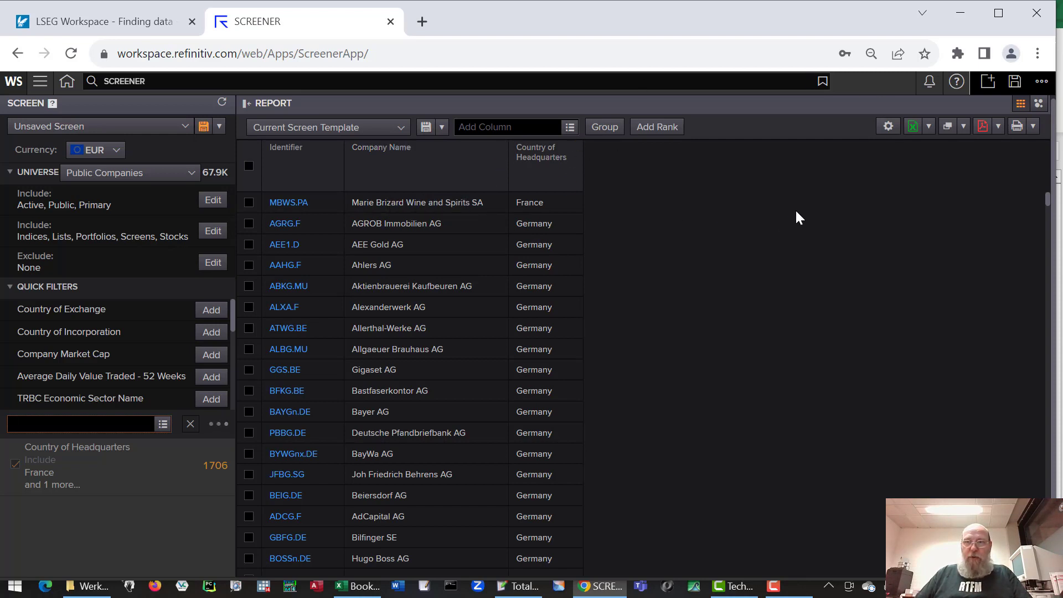
# Step: Add ISIN Code and SEDOL Code columns to the company report
pyautogui.click(499, 127)
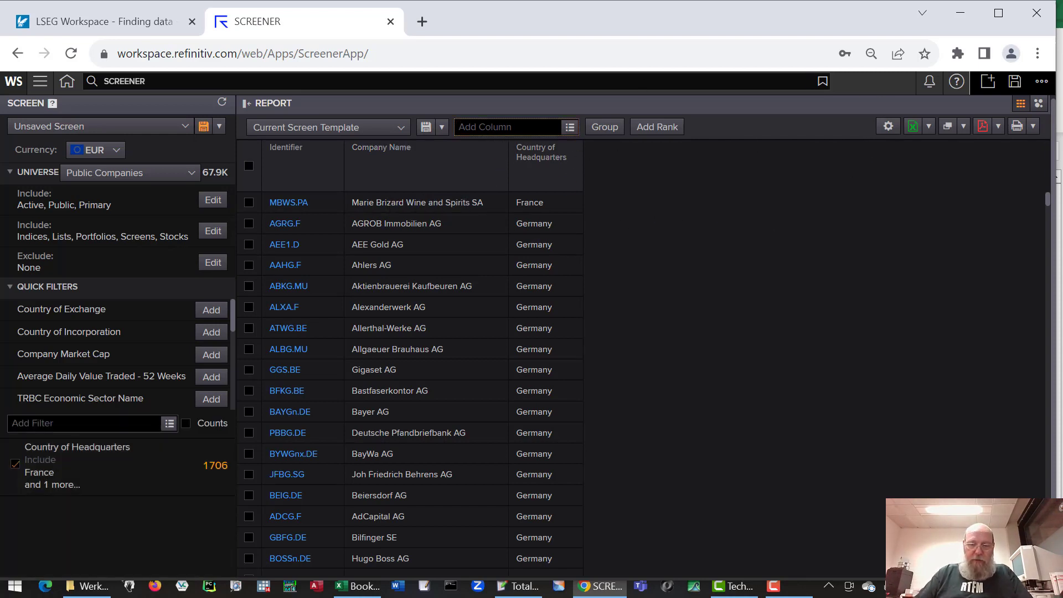
pyautogui.write('isin')
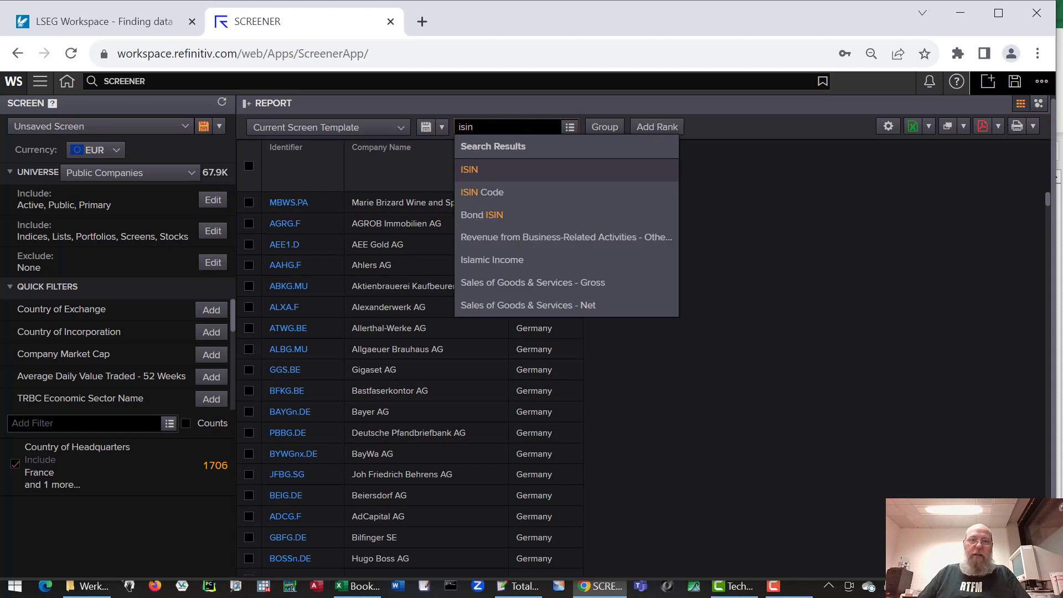
pyautogui.click(500, 193)
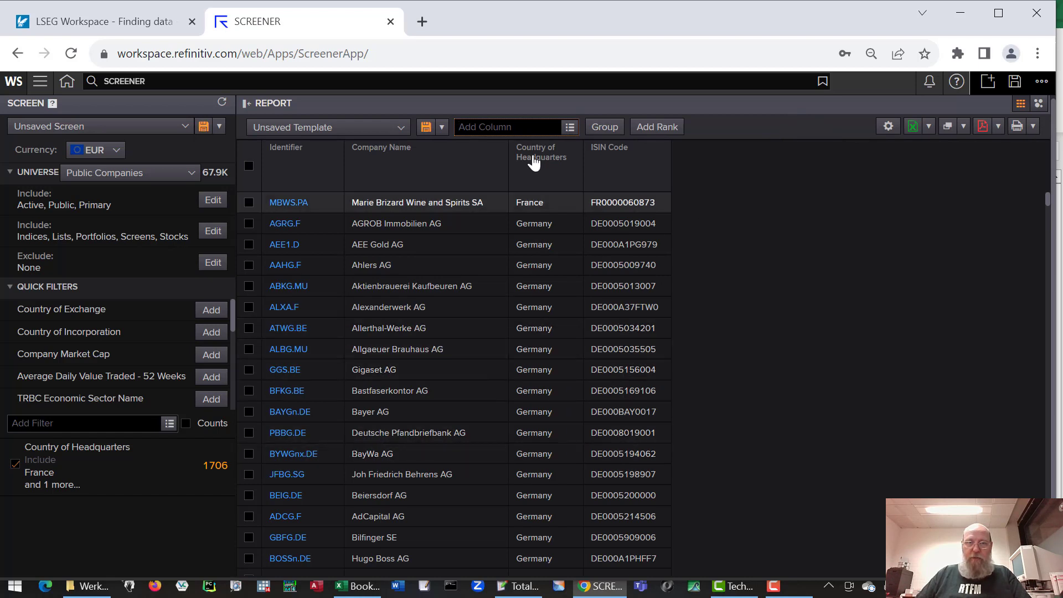
pyautogui.write('se')
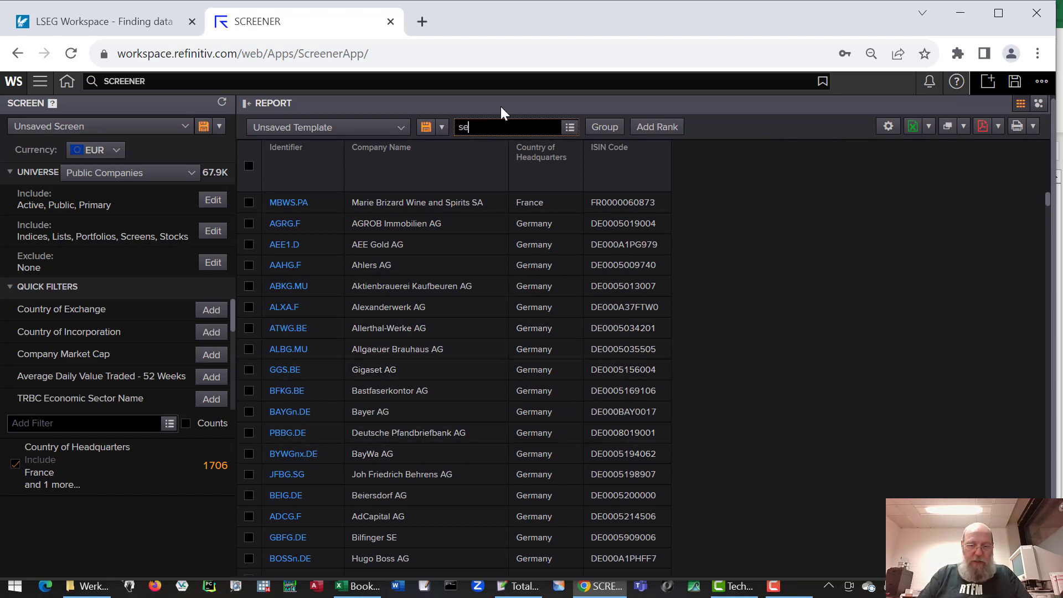
pyautogui.write('dol')
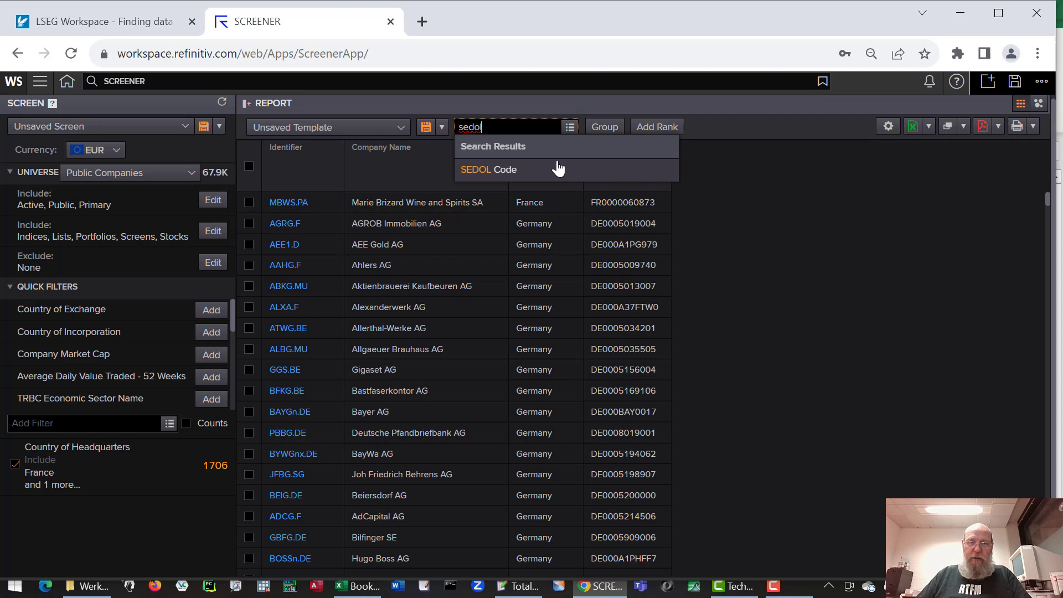
pyautogui.click(506, 172)
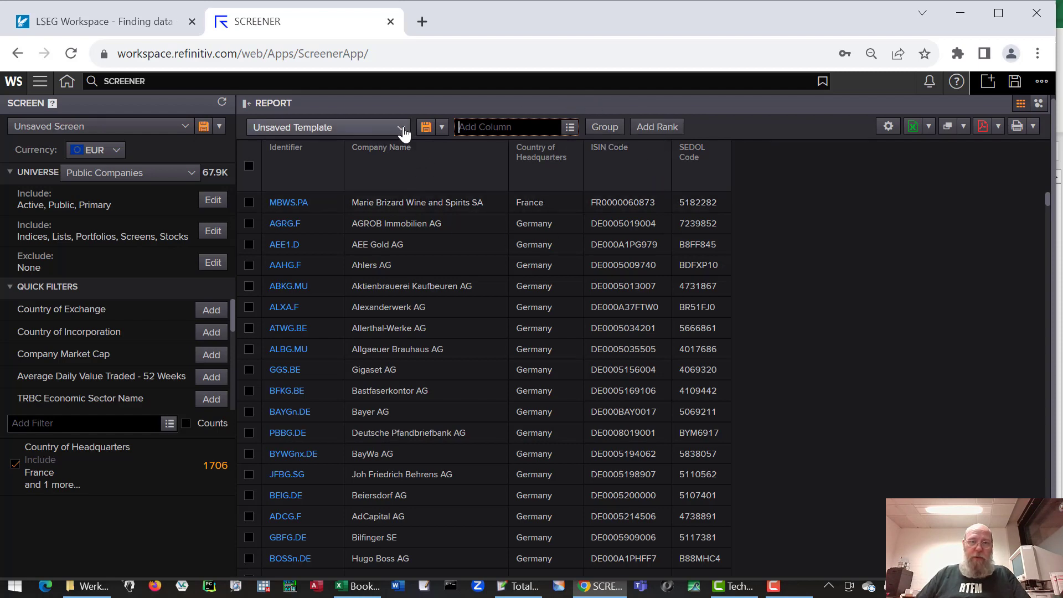
# Step: Save the screen as 'France_Germany_vars' with the Report Template option unticked
pyautogui.click(425, 131)
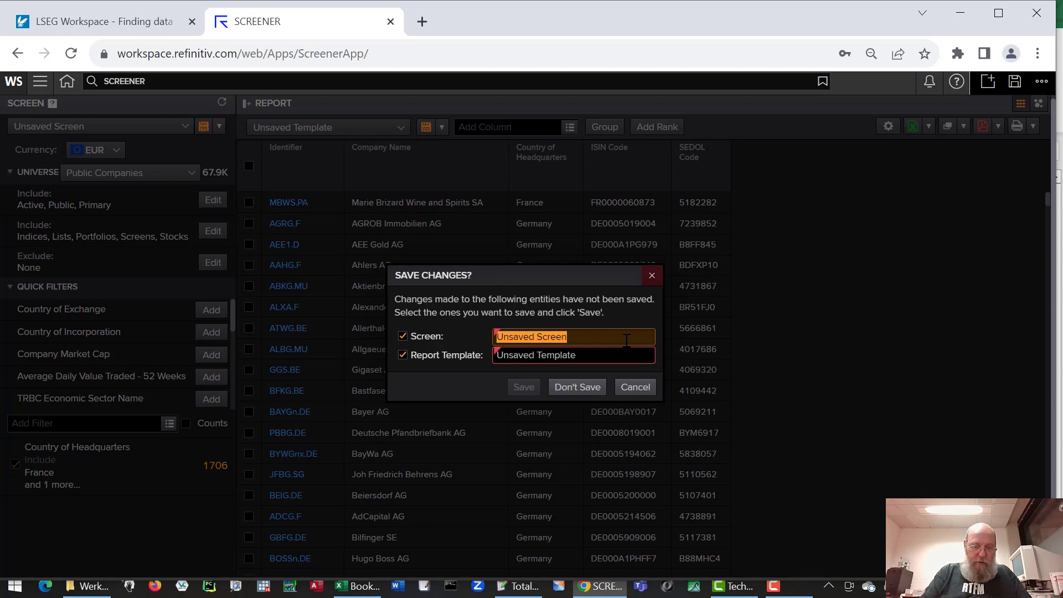
pyautogui.write('Fra')
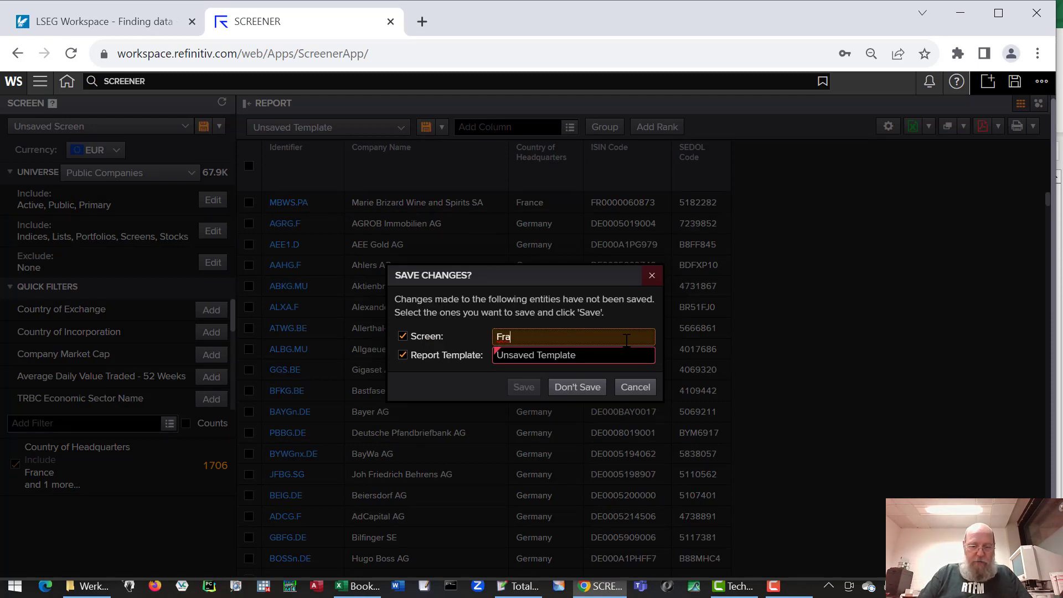
pyautogui.write('nce_Germany')
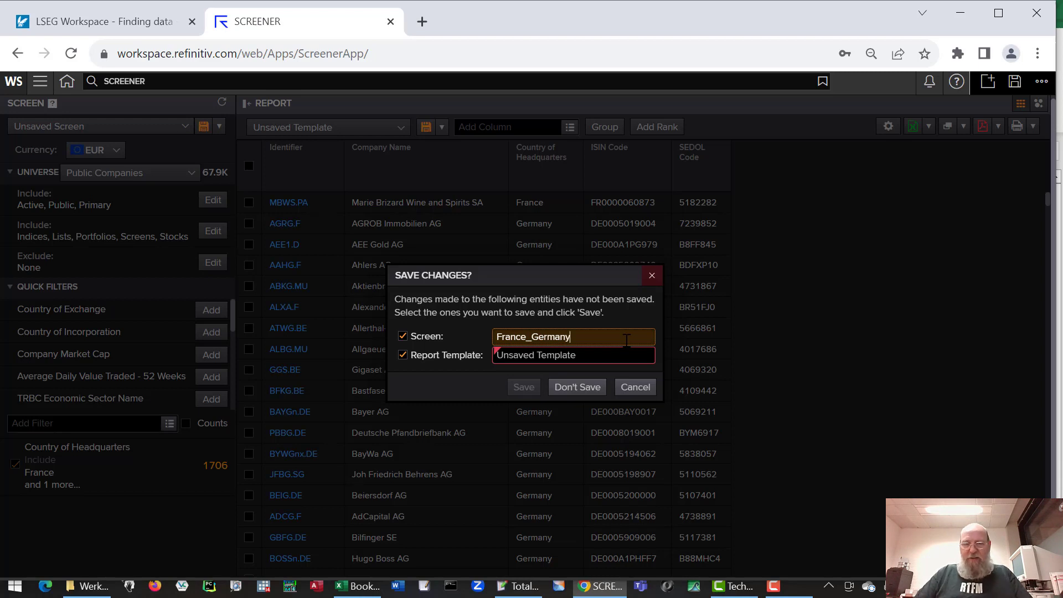
pyautogui.hotkey('ctrl', 'a')
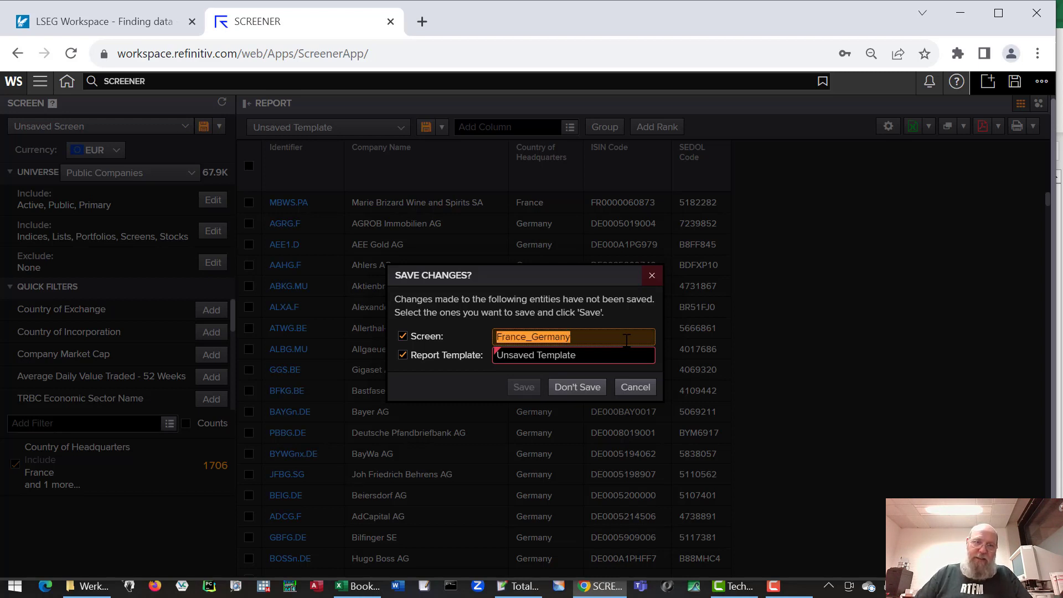
pyautogui.click(626, 339)
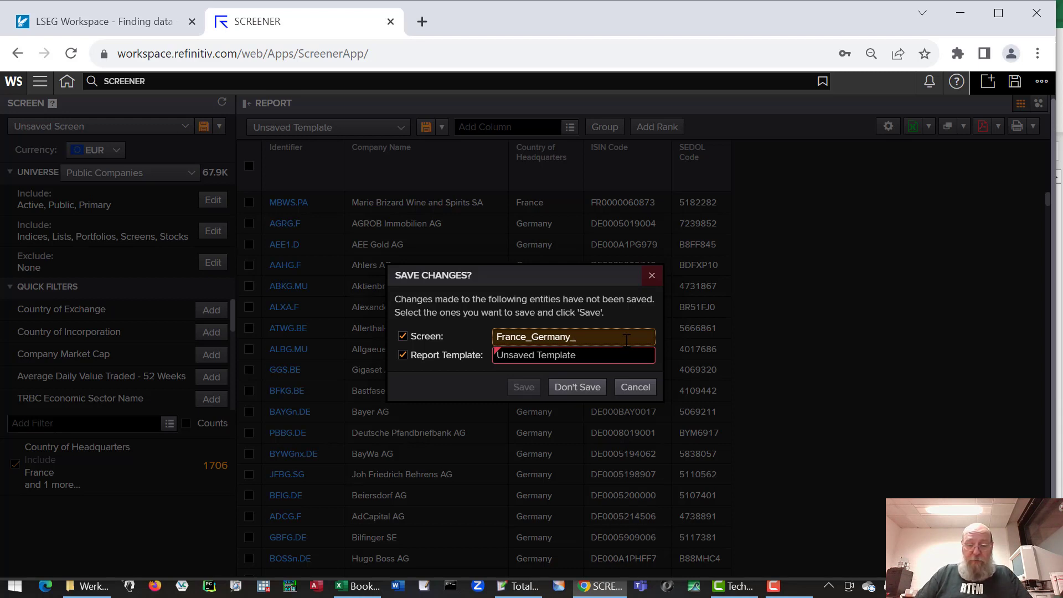
pyautogui.write('_vars')
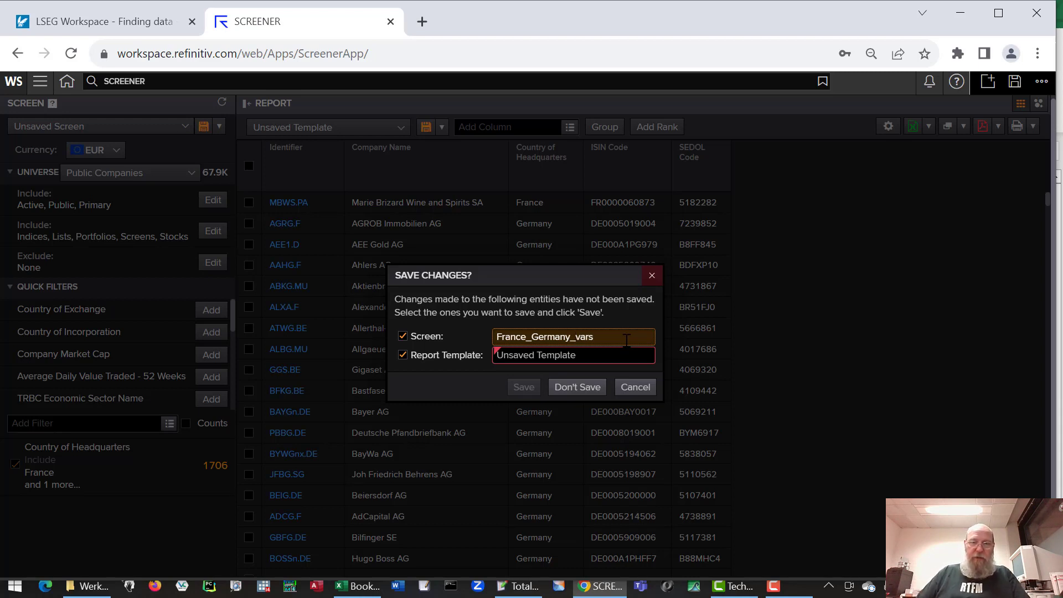
pyautogui.click(590, 352)
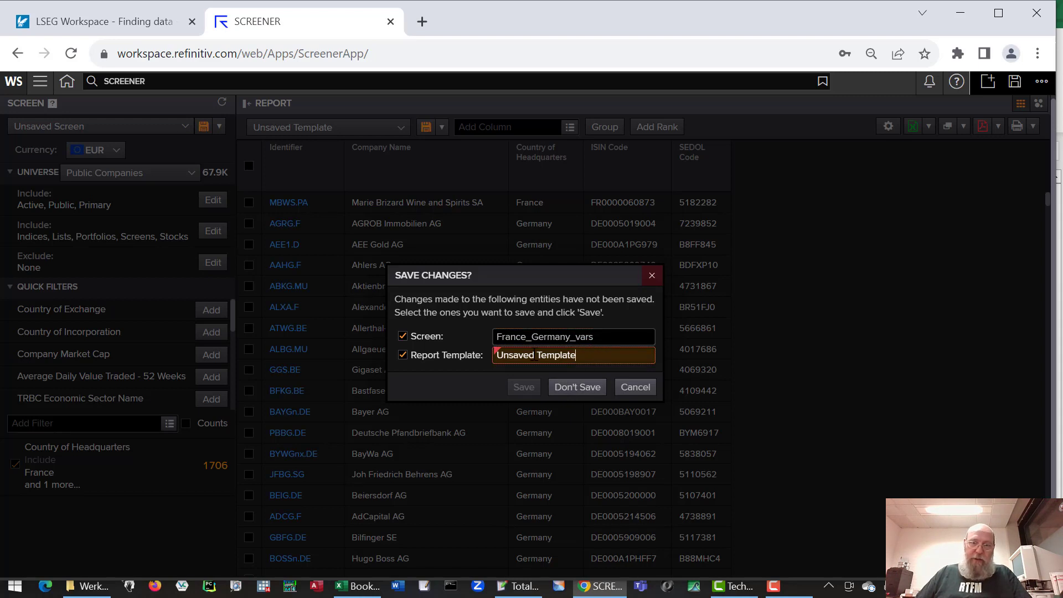
pyautogui.click(403, 355)
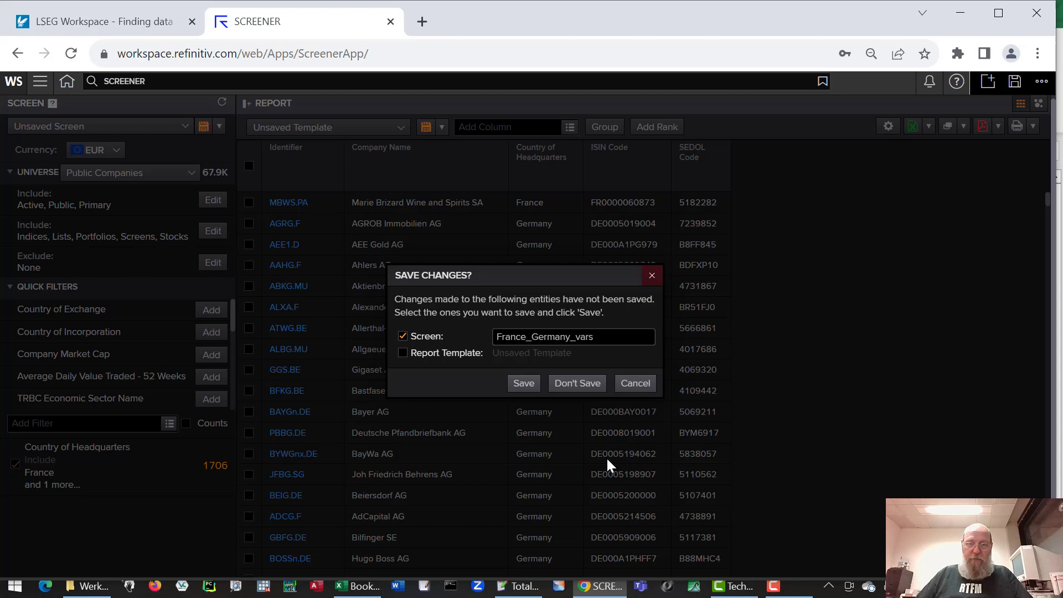
pyautogui.click(523, 383)
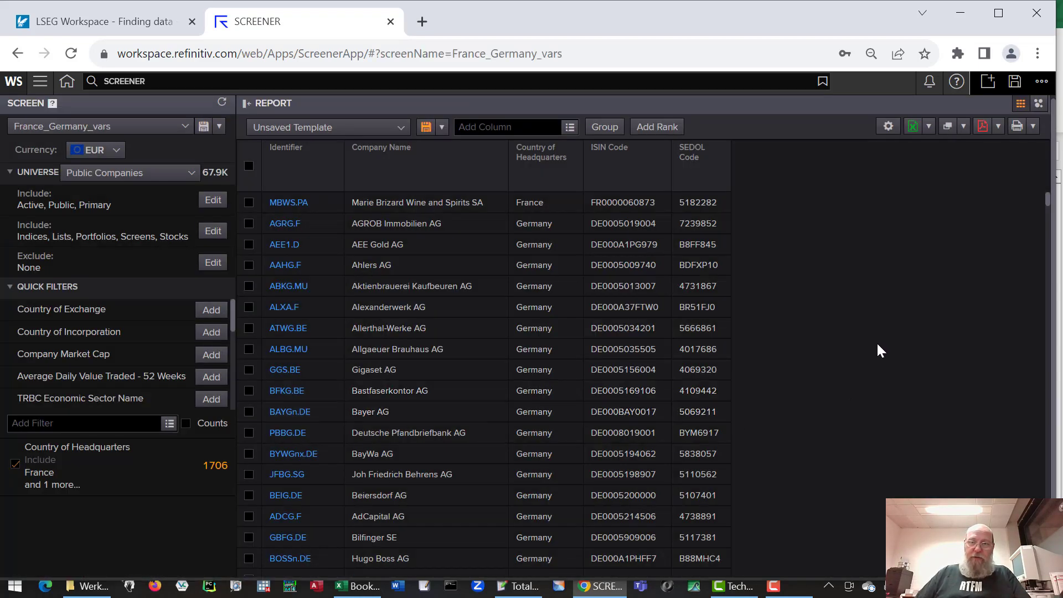
# Step: Export the 1706-company report with ISIN and SEDOL columns to Excel
pyautogui.click(913, 132)
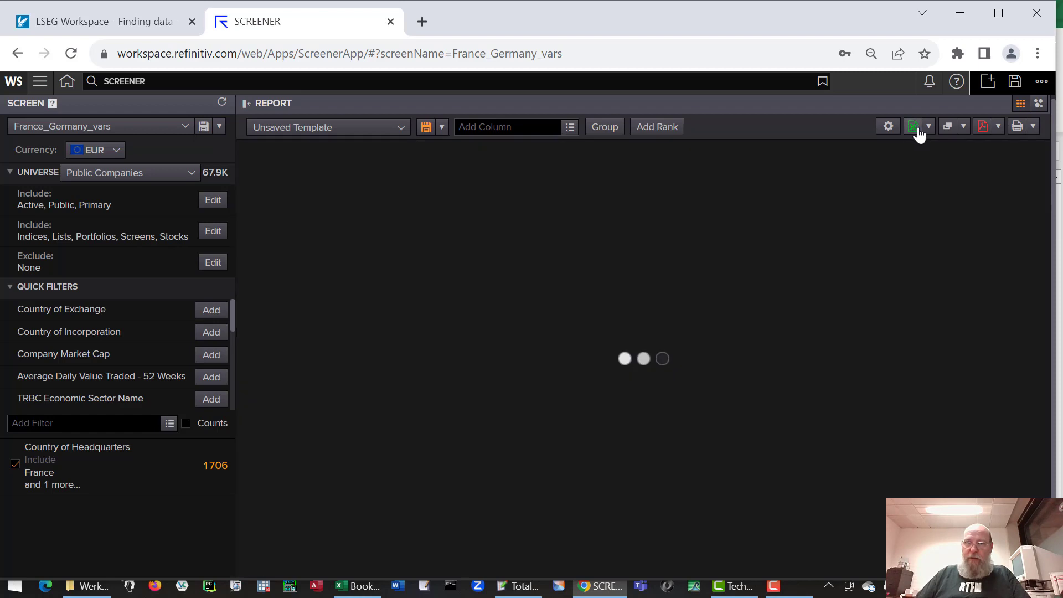